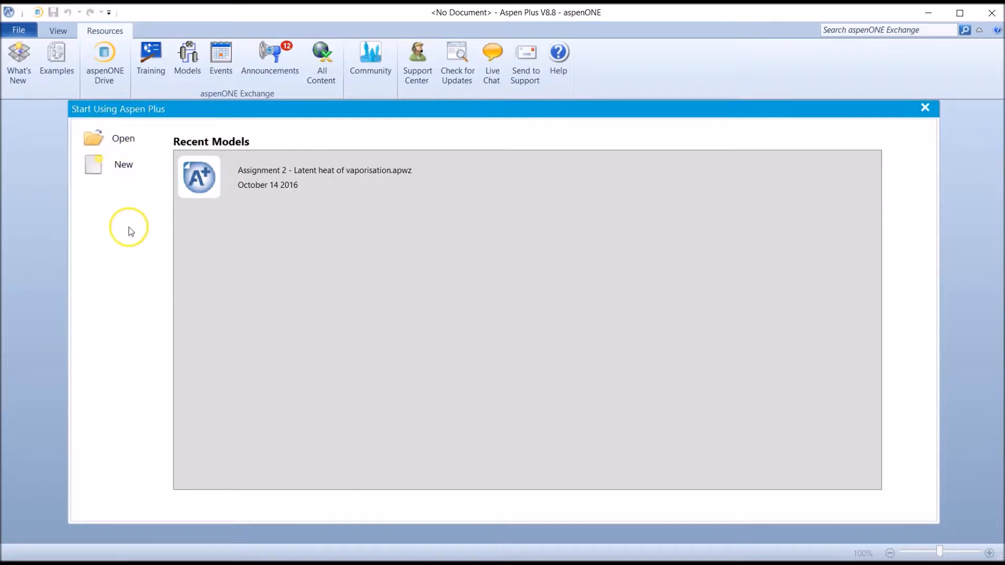
# Create a new simulation from the User template General with English Units
pyautogui.click(111, 171)
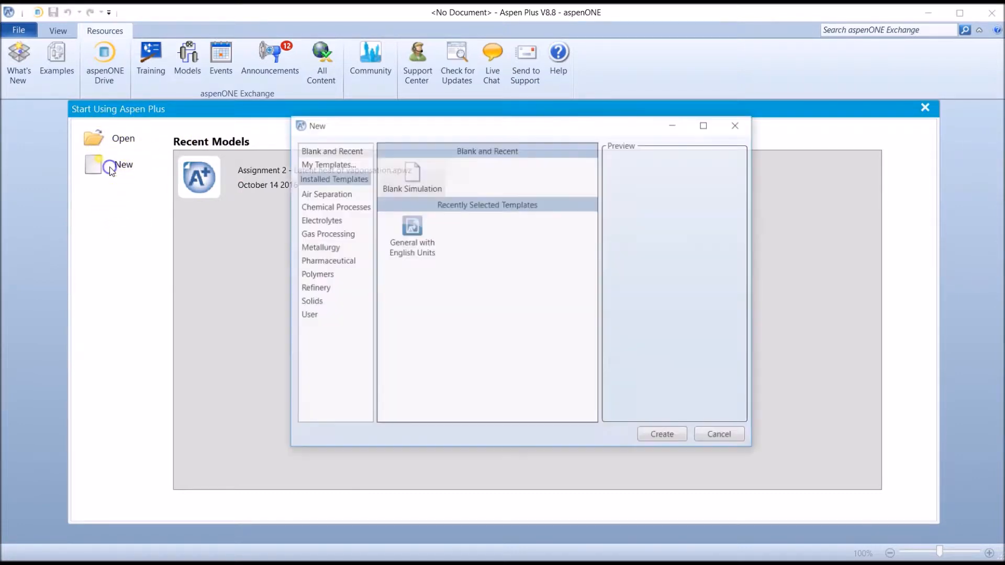
pyautogui.click(308, 314)
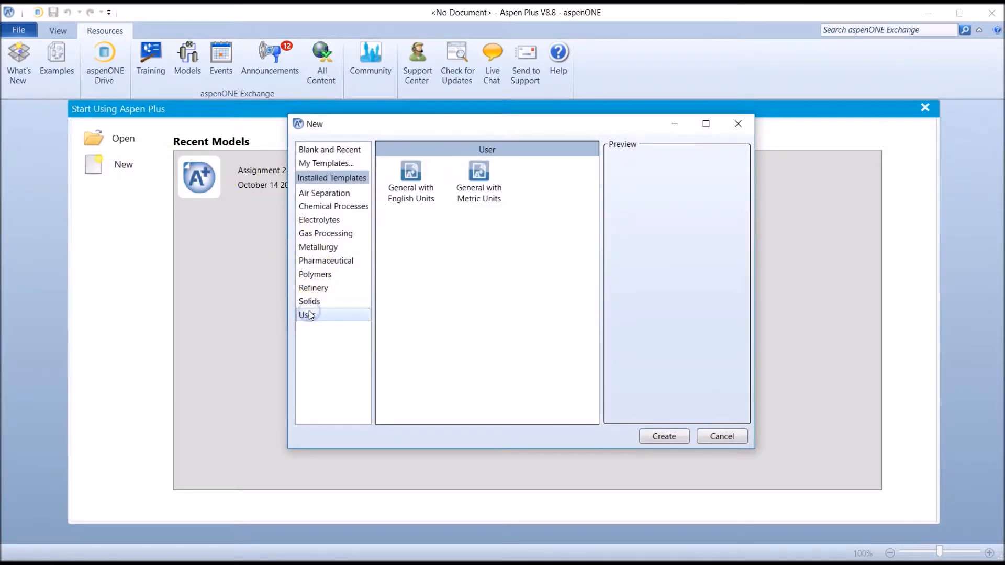
pyautogui.click(413, 194)
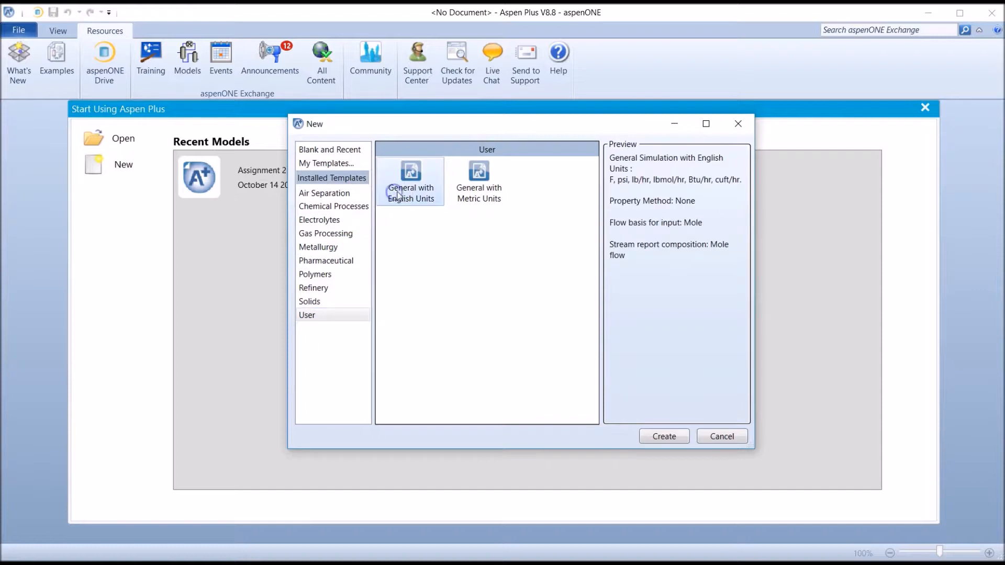
pyautogui.click(665, 436)
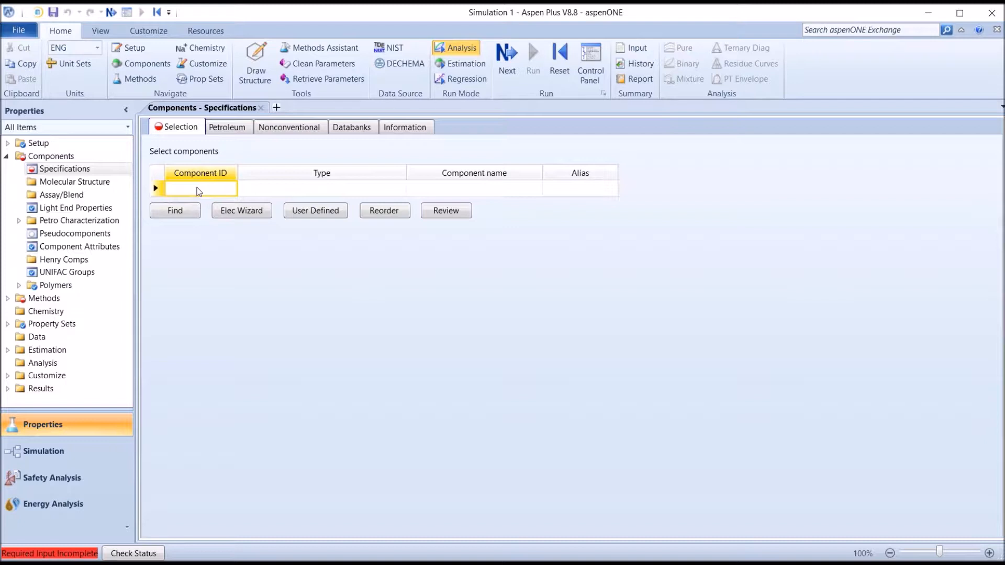
# Add ETHANOL as the first component in the component list
pyautogui.click(176, 211)
pyautogui.write('ETHANOL')
pyautogui.press('Return')
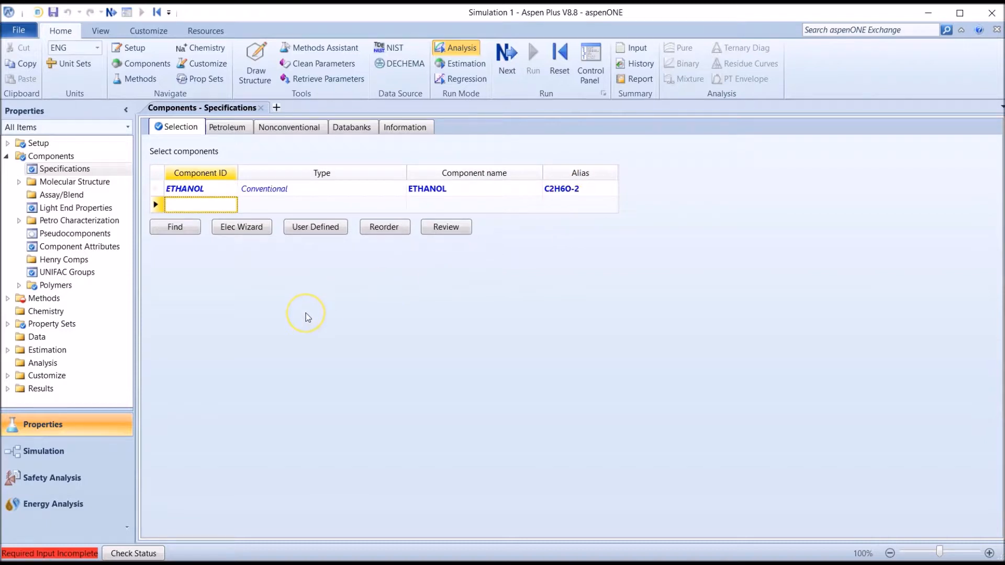
# Search the compound databanks for water and add WATER (H2O) to the component list
pyautogui.click(184, 228)
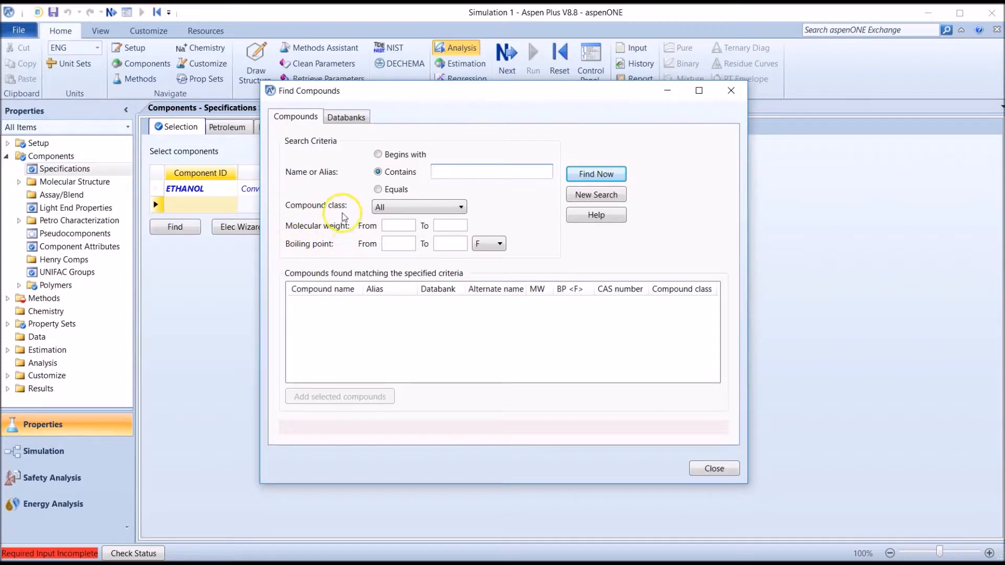
pyautogui.click(457, 171)
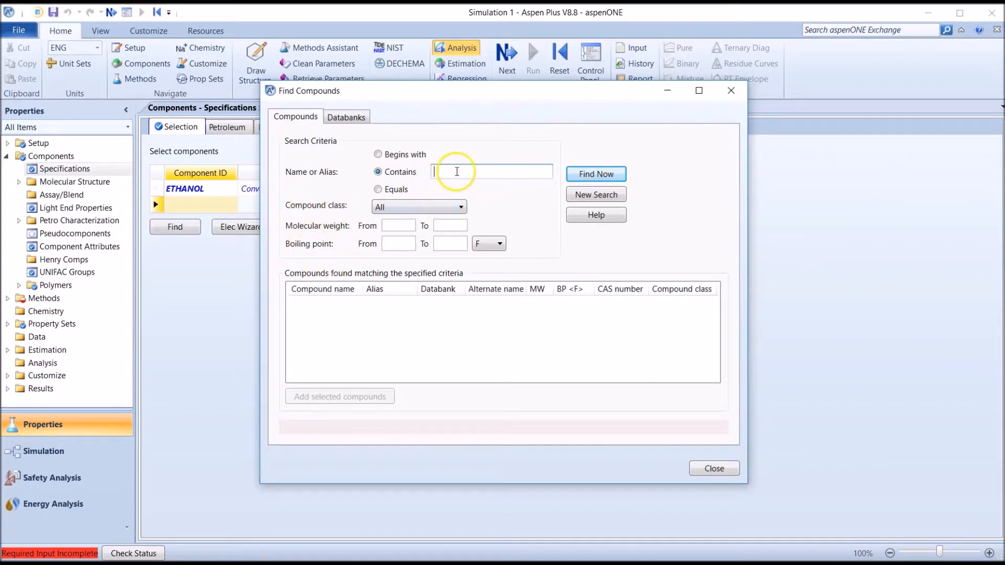
pyautogui.write('water')
pyautogui.press('Return')
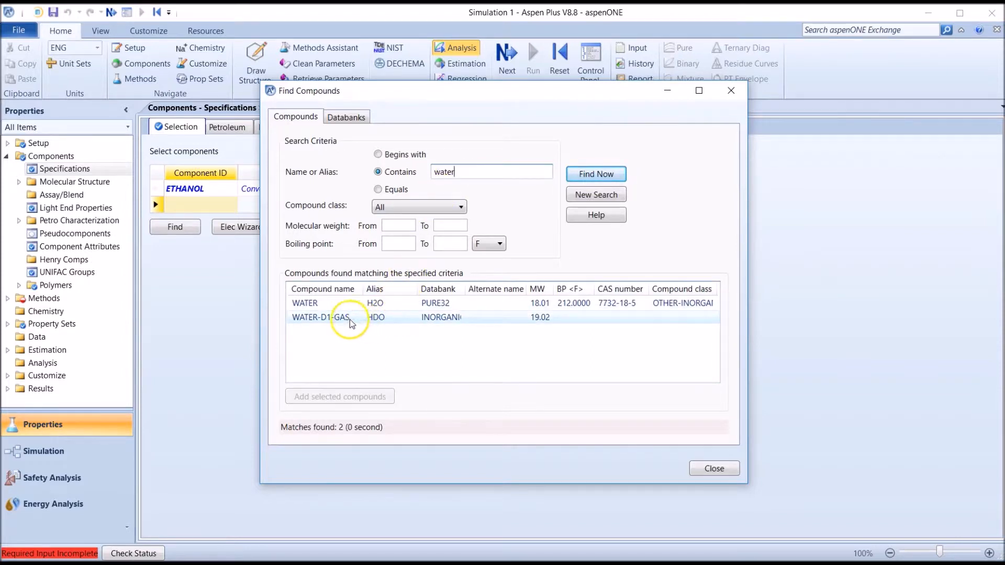
pyautogui.click(337, 303)
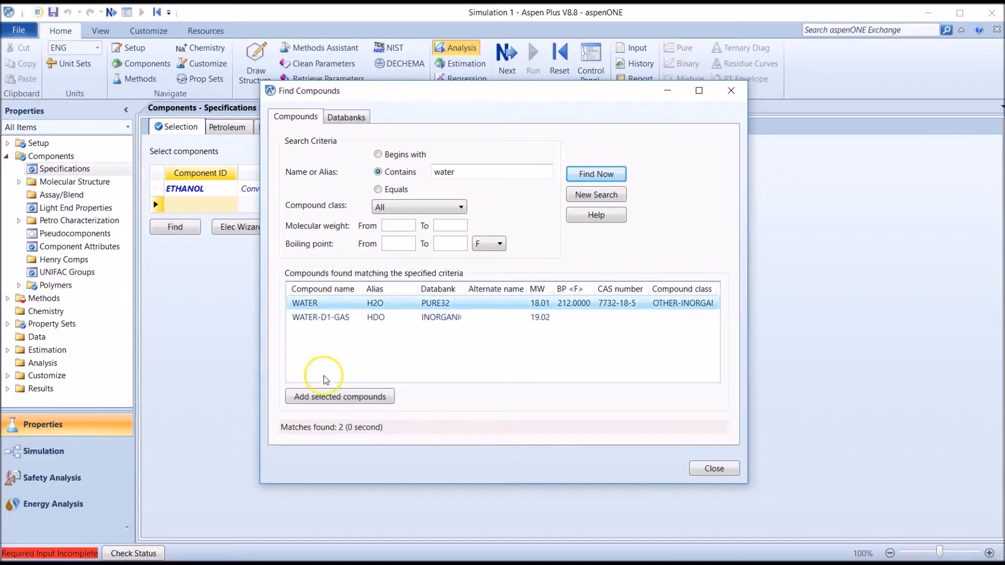
pyautogui.click(328, 397)
pyautogui.click(714, 469)
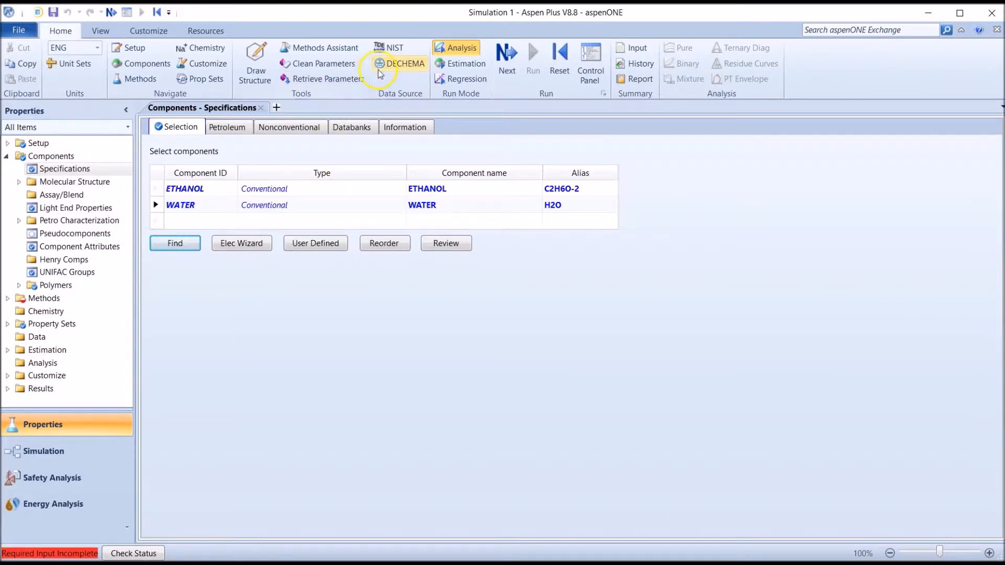
# Retrieve NIST ThermoData Engine binary mixture data for ETHANOL and WATER, and close the retrieval dialog
pyautogui.click(390, 50)
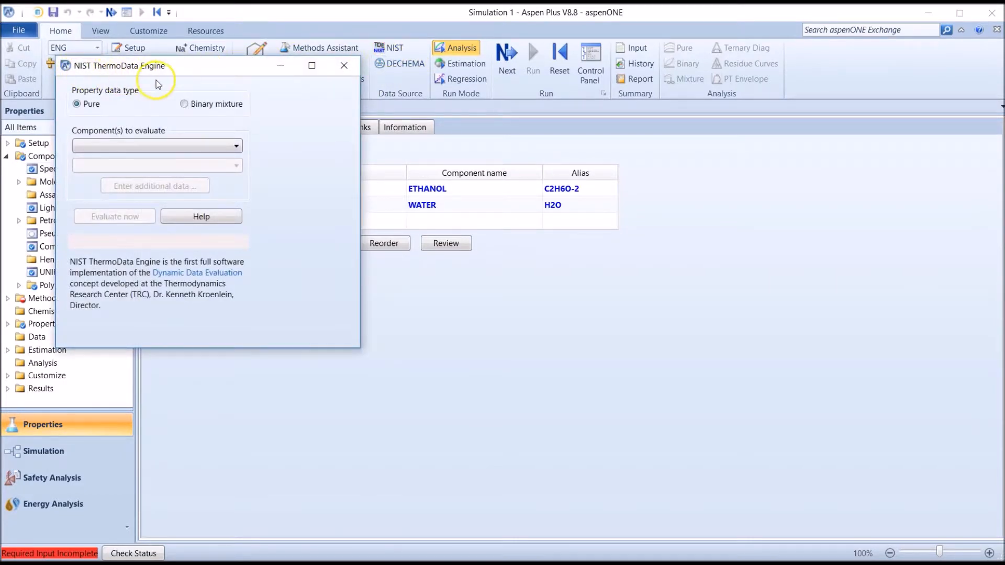
pyautogui.click(184, 104)
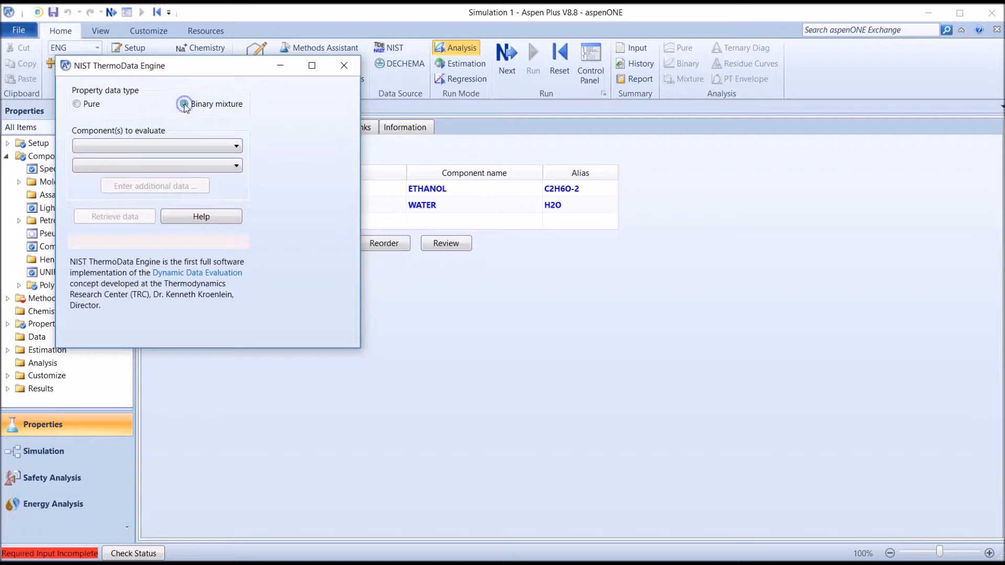
pyautogui.click(177, 145)
pyautogui.click(163, 161)
pyautogui.click(157, 165)
pyautogui.click(156, 178)
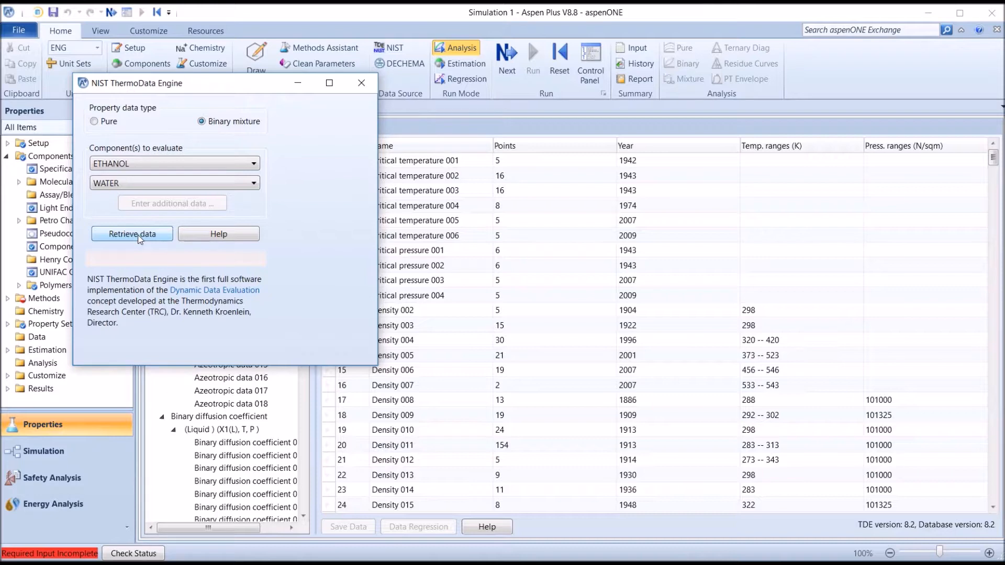
pyautogui.click(360, 83)
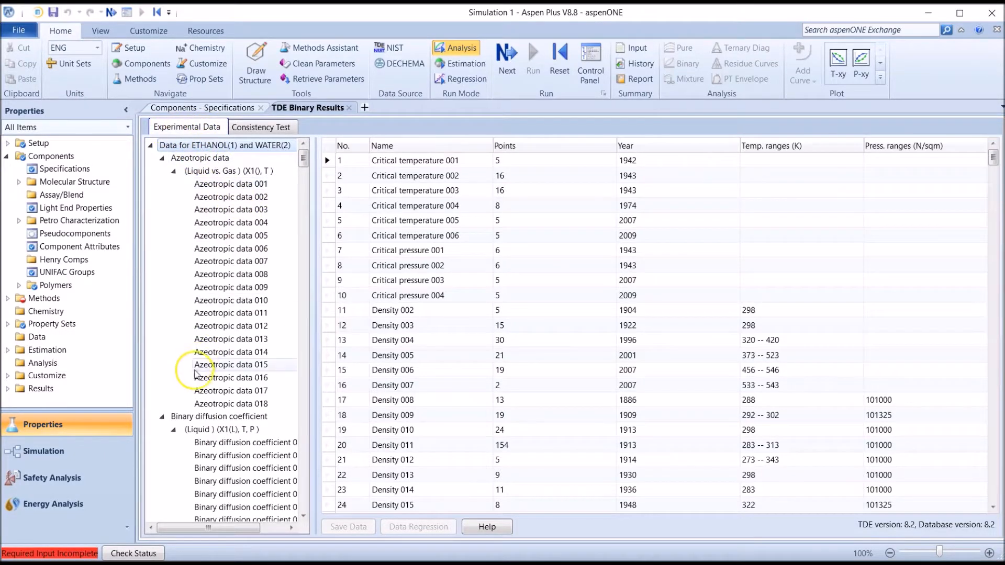
# Find the Binary VLE category in the experimental data and list its isobaric data sets
pyautogui.moveTo(304, 162); pyautogui.dragTo(296, 269)
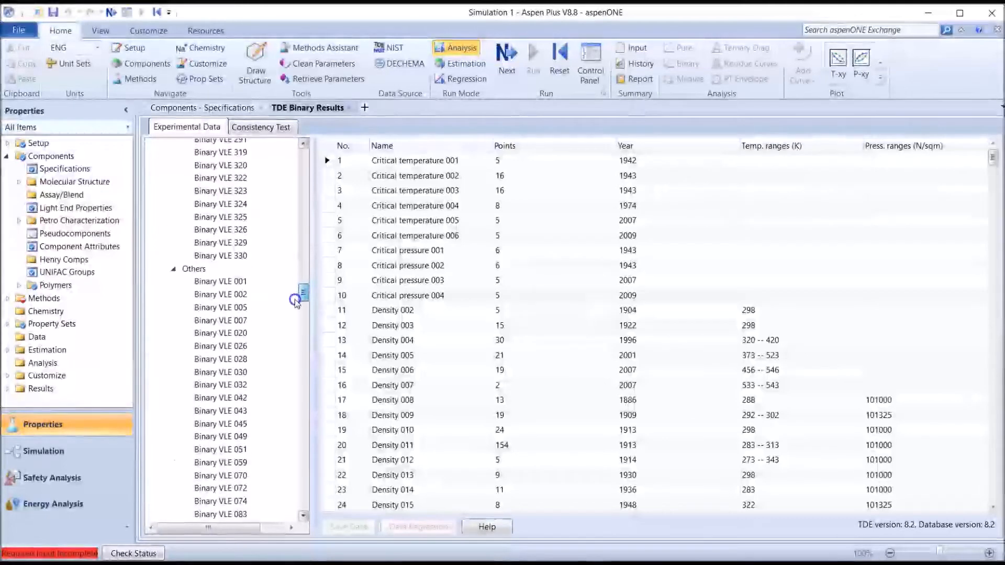
pyautogui.moveTo(298, 291); pyautogui.dragTo(302, 184)
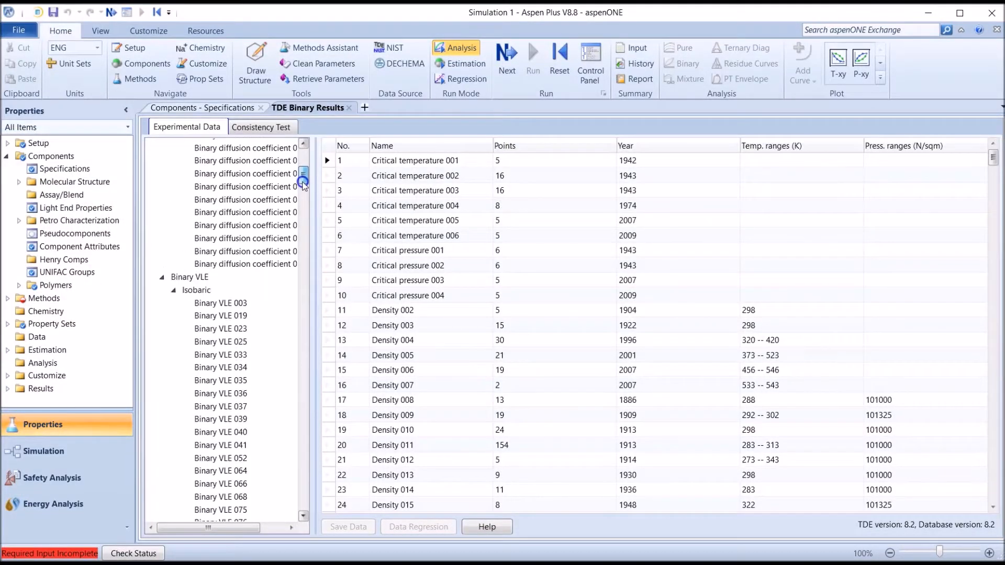
pyautogui.click(194, 290)
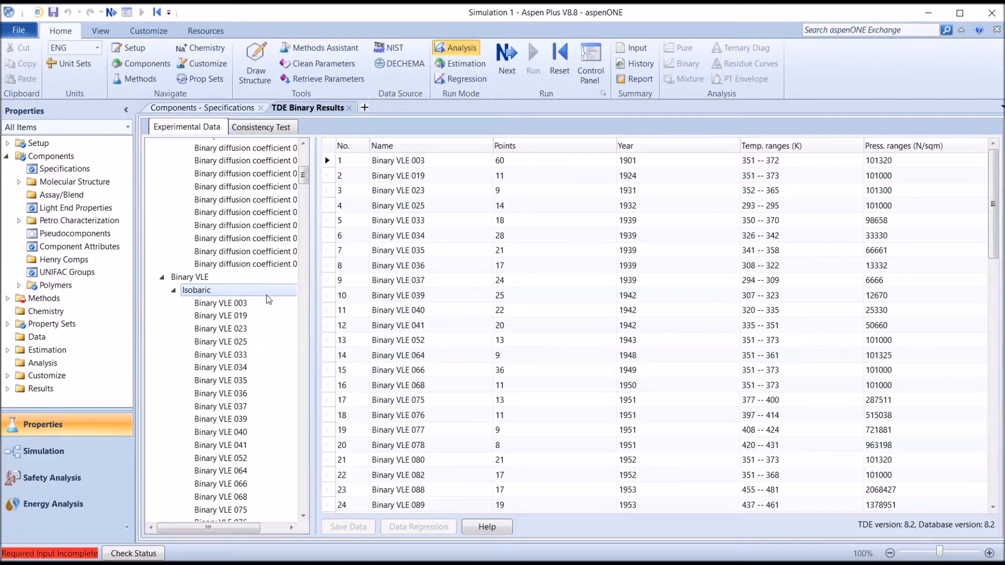
pyautogui.click(189, 277)
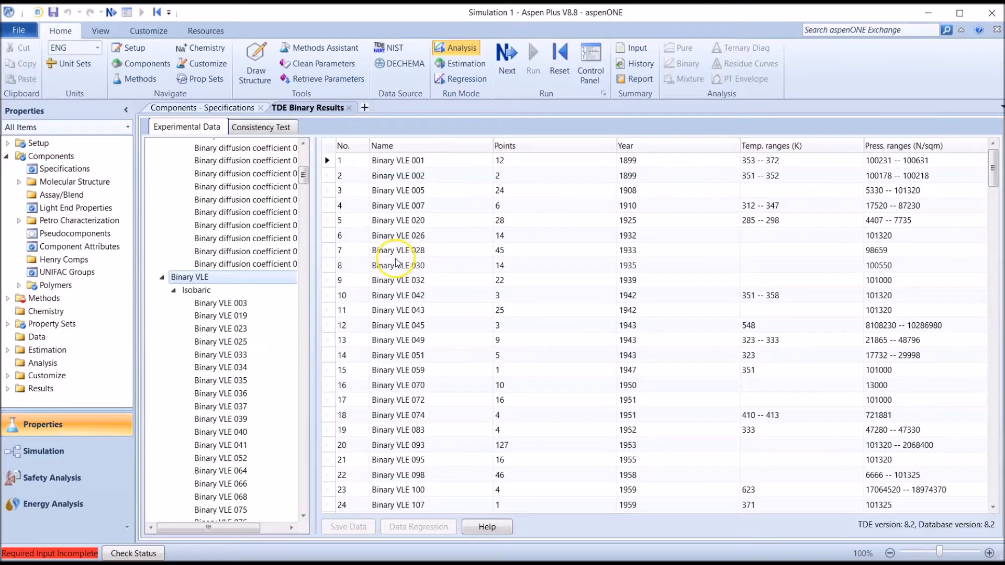
pyautogui.click(241, 290)
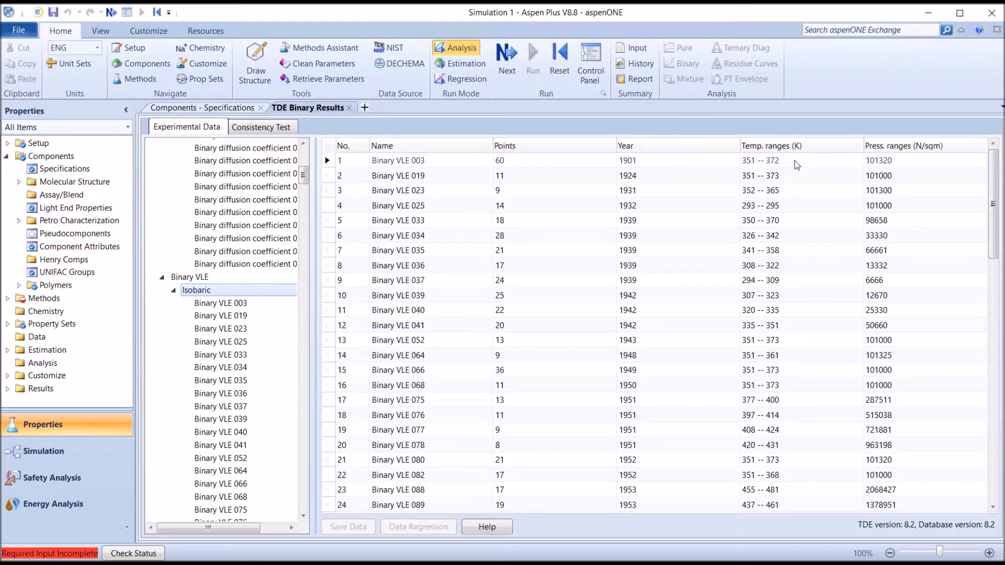
# Examine the data points of isobaric set Binary VLE 003 and return to the isobaric list
pyautogui.click(446, 161)
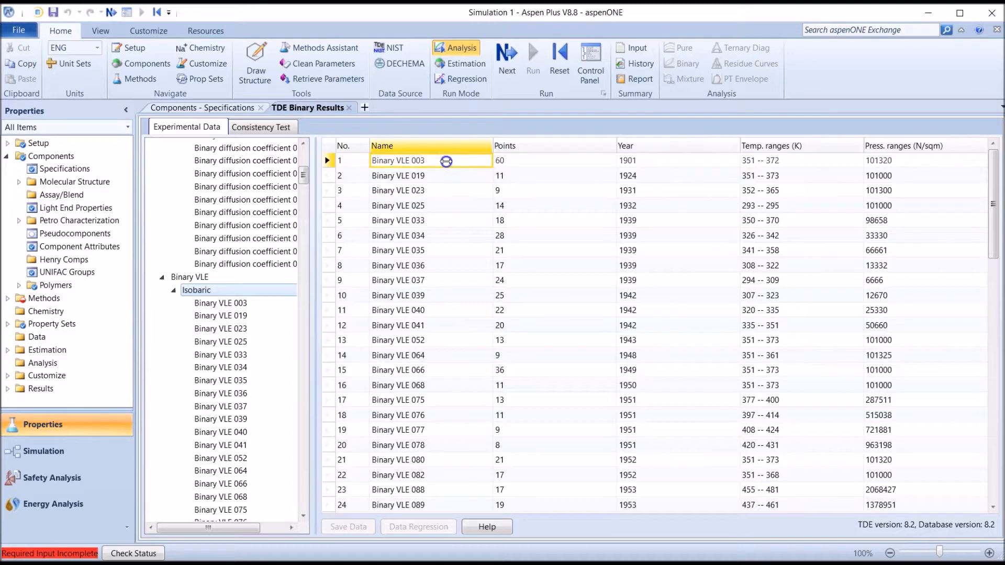
pyautogui.doubleClick(446, 161)
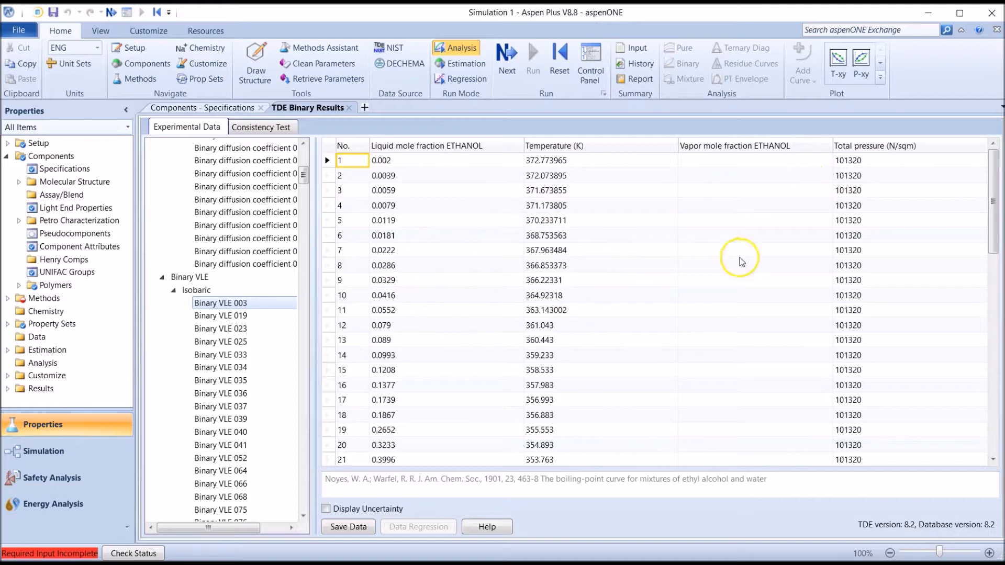
pyautogui.click(188, 291)
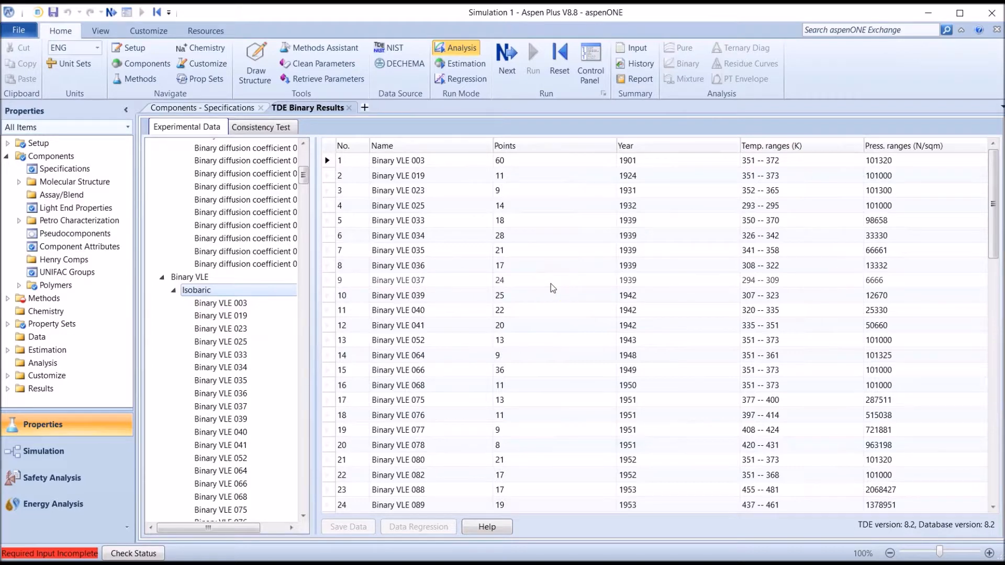
# Open the isobaric data set Binary VLE 052 and view its y-x and T-xy plots, closing each one
pyautogui.click(414, 340)
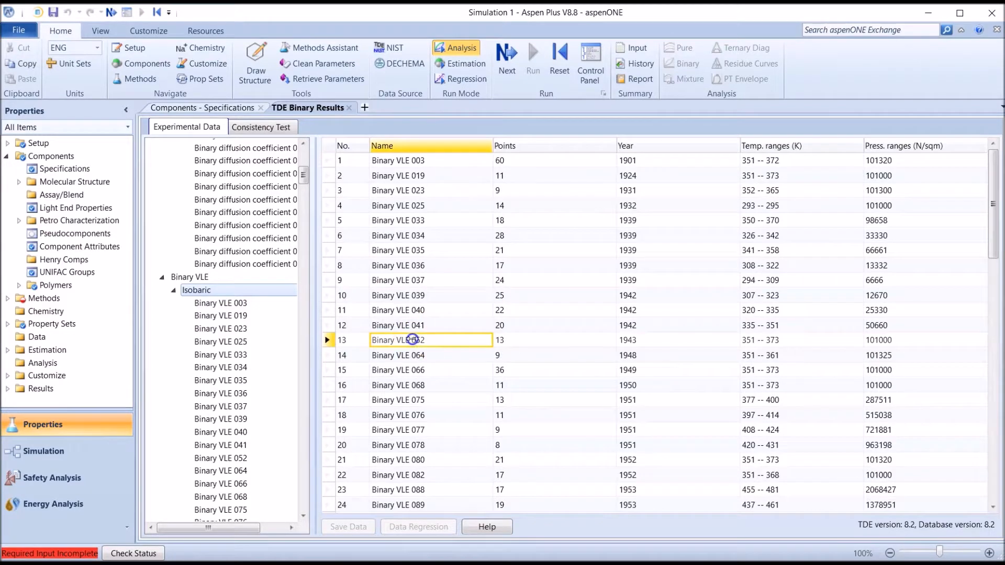
pyautogui.doubleClick(414, 340)
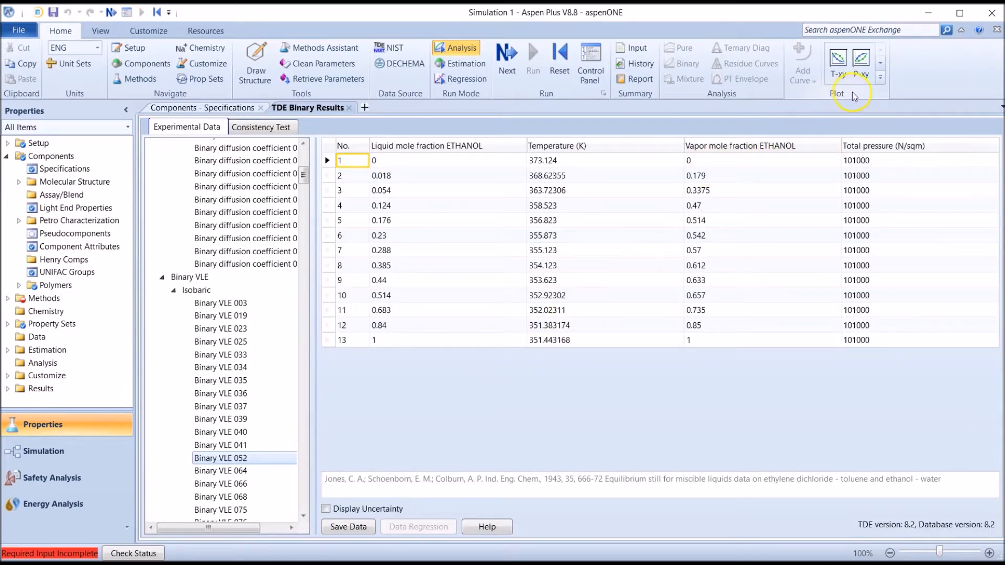
pyautogui.click(879, 76)
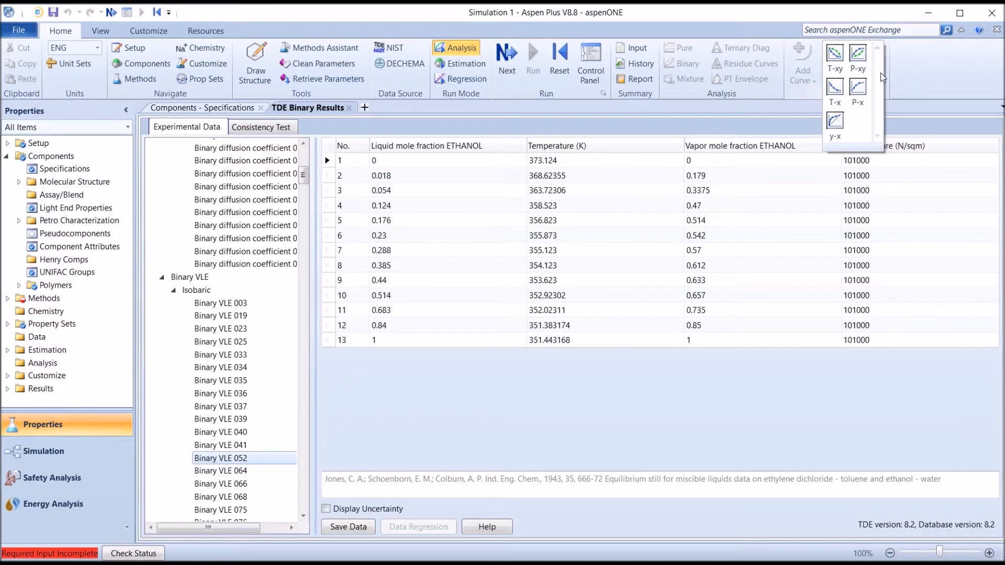
pyautogui.click(839, 121)
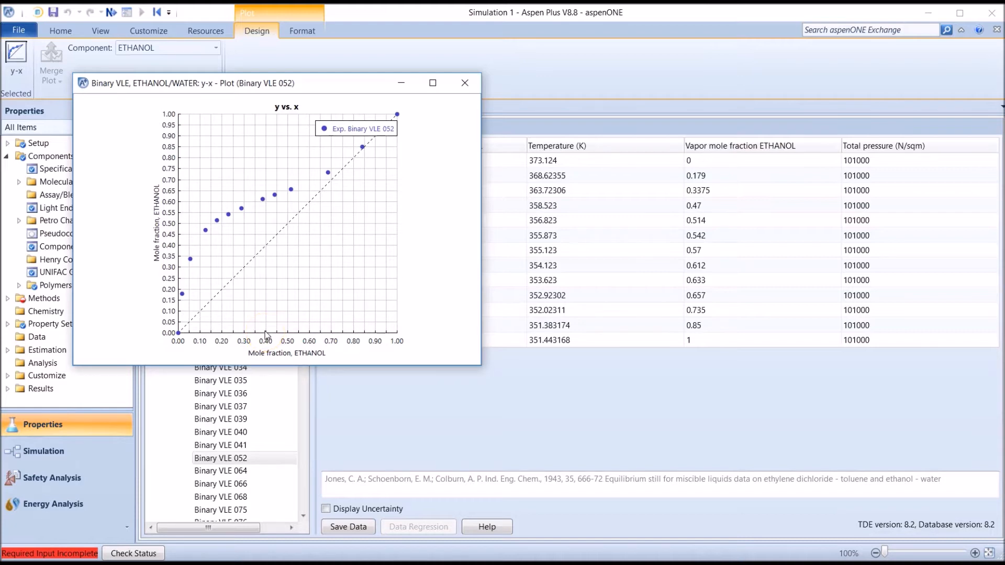
pyautogui.click(464, 84)
pyautogui.click(848, 73)
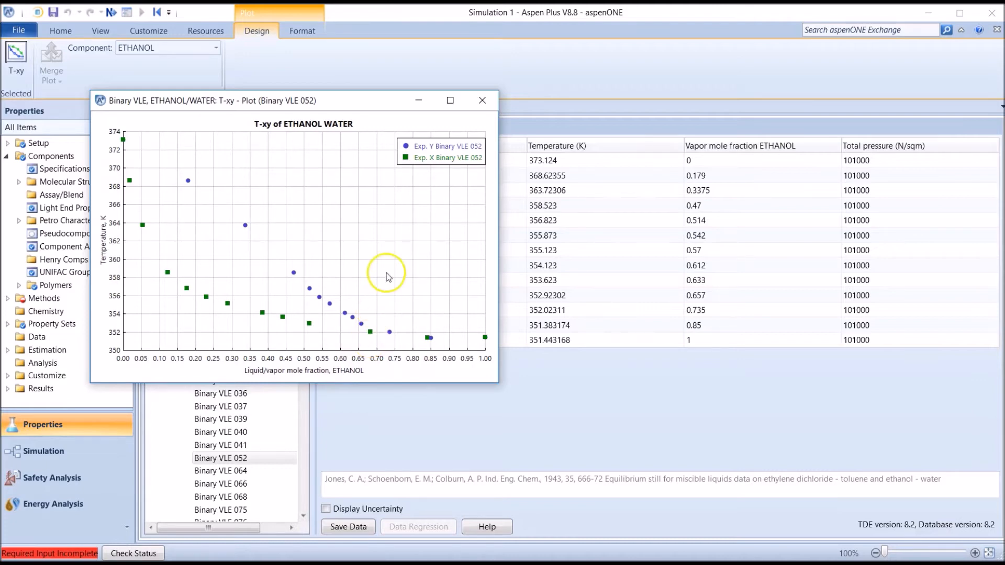
pyautogui.click(483, 102)
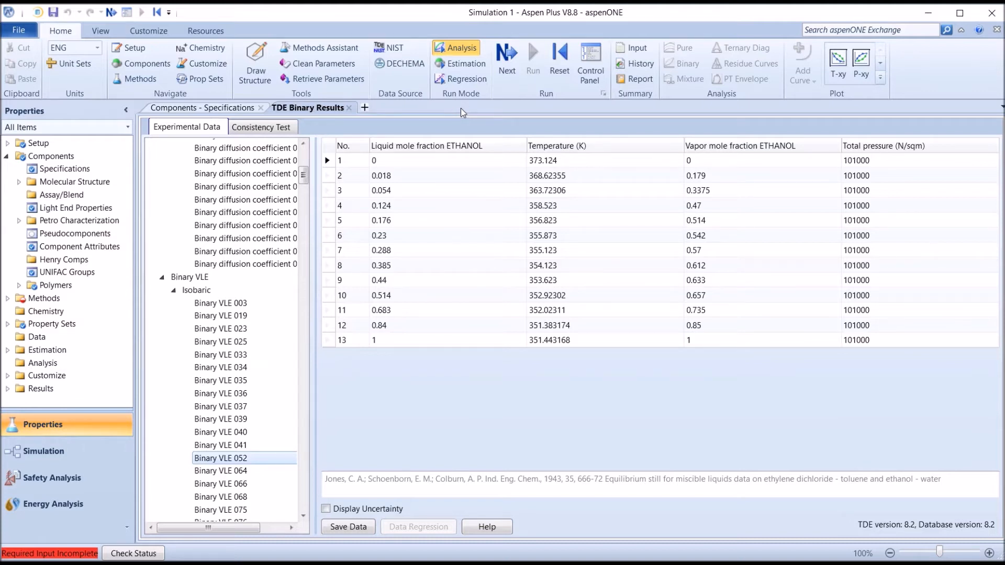
# Copy the entire Binary VLE 052 data table and paste it into a blank Excel sheet at cell A1
pyautogui.click(329, 146)
pyautogui.rightClick(331, 148)
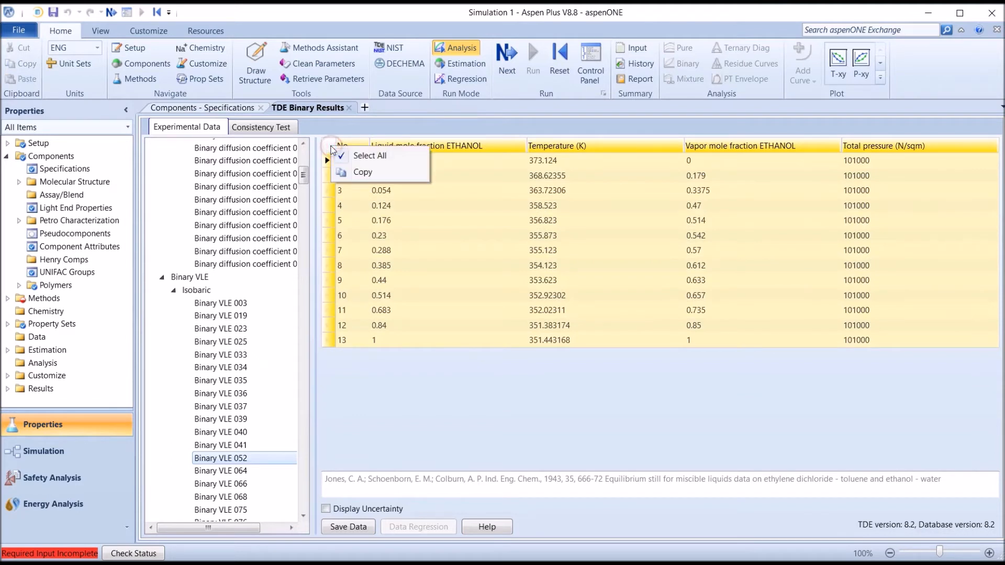
pyautogui.click(379, 174)
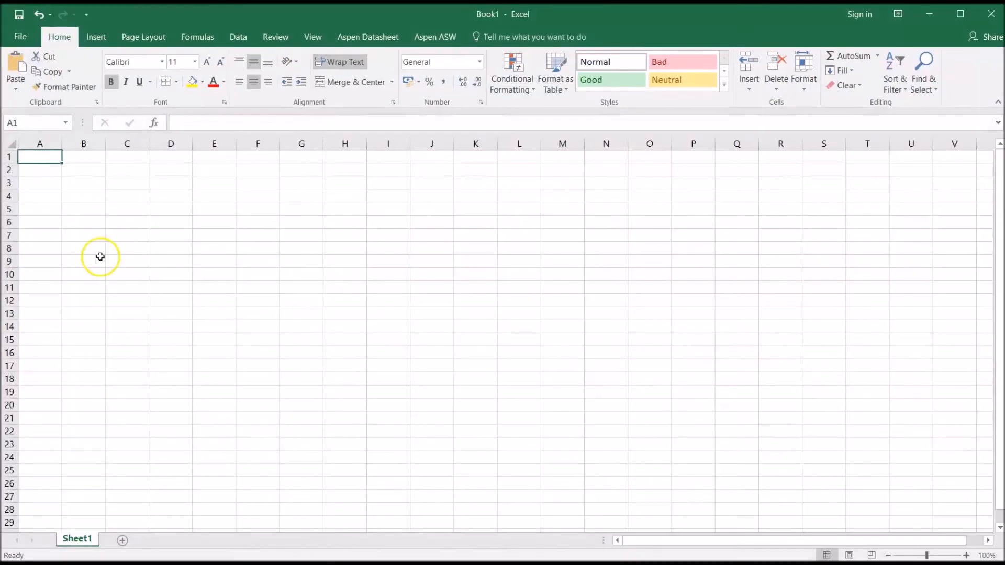
pyautogui.hotkey('ctrl', 'v')
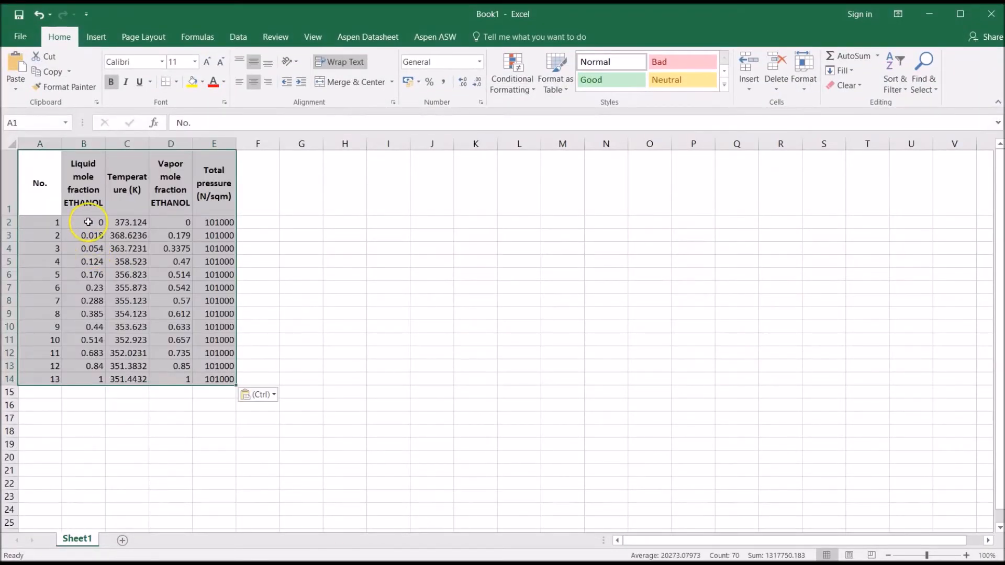
# Insert a markers-only scatter chart of ethanol vapor mole fraction (D2:D14) against liquid mole fraction (B2:B14)
pyautogui.moveTo(88, 221); pyautogui.dragTo(69, 380)
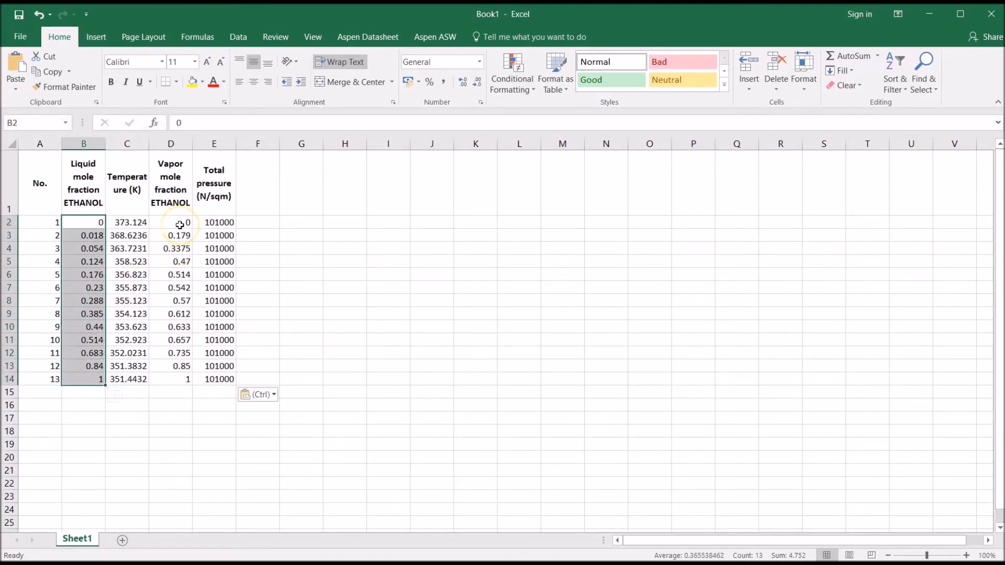
pyautogui.moveTo(179, 225); pyautogui.dragTo(161, 377)
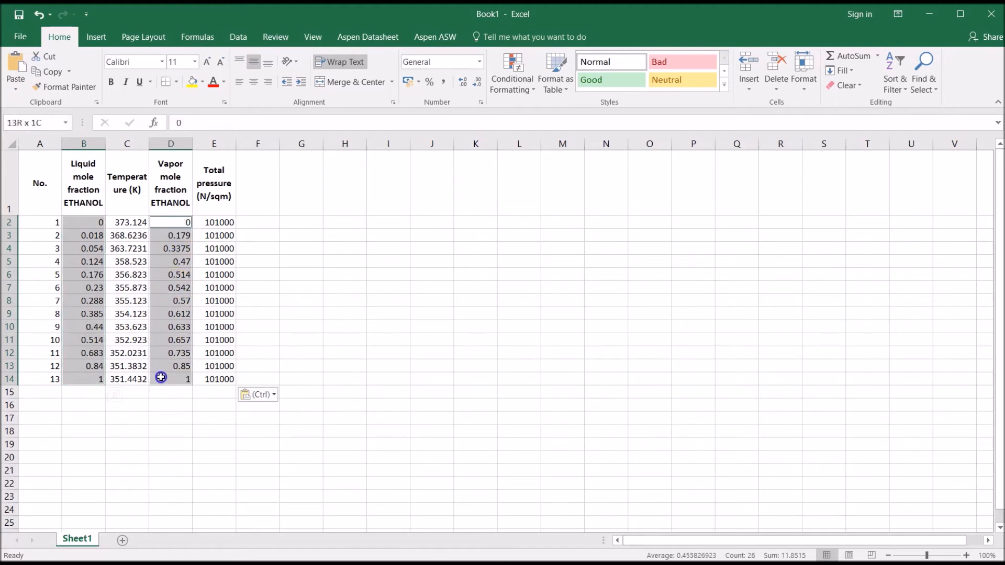
pyautogui.click(96, 38)
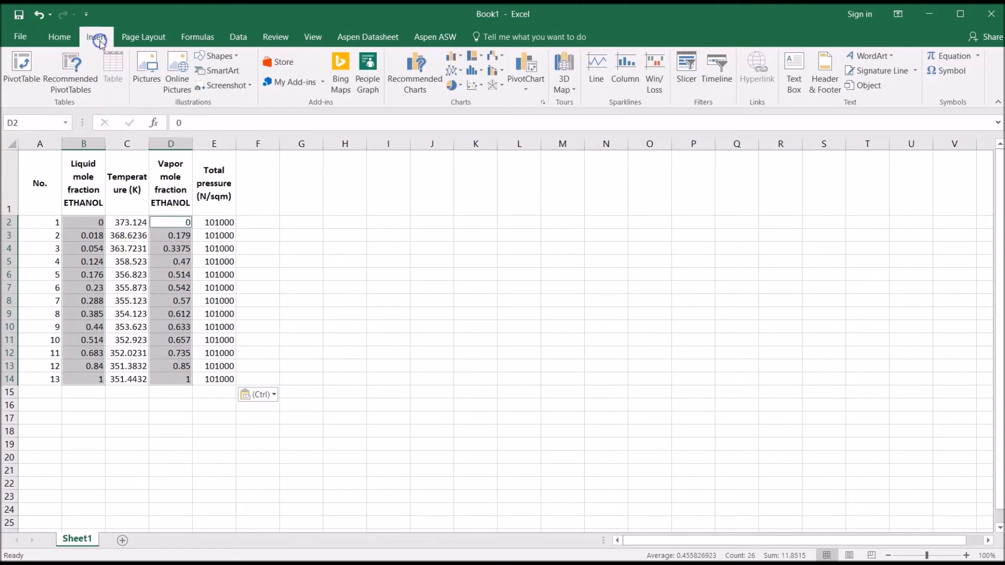
pyautogui.click(474, 90)
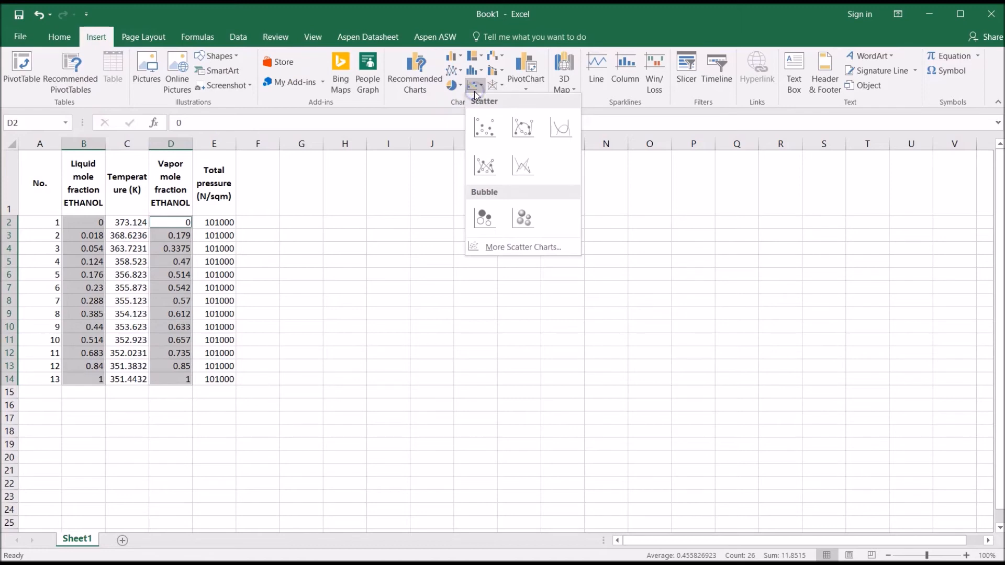
pyautogui.click(484, 127)
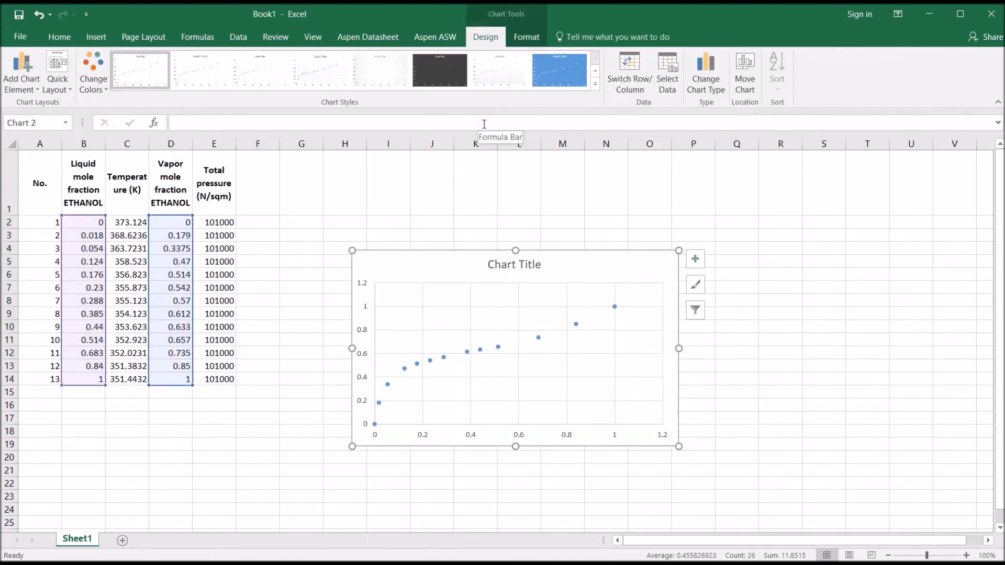